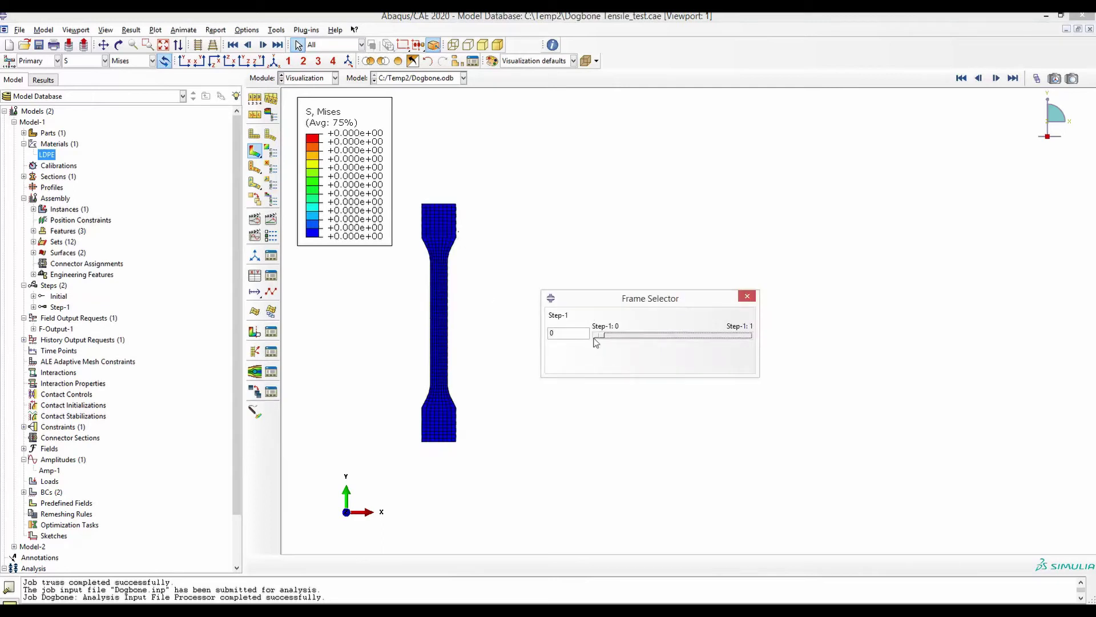
Show Mises stress at the final frame of Step-1, then open the LDPE material for editing.
left_click_drag(600, 340, 743, 334)
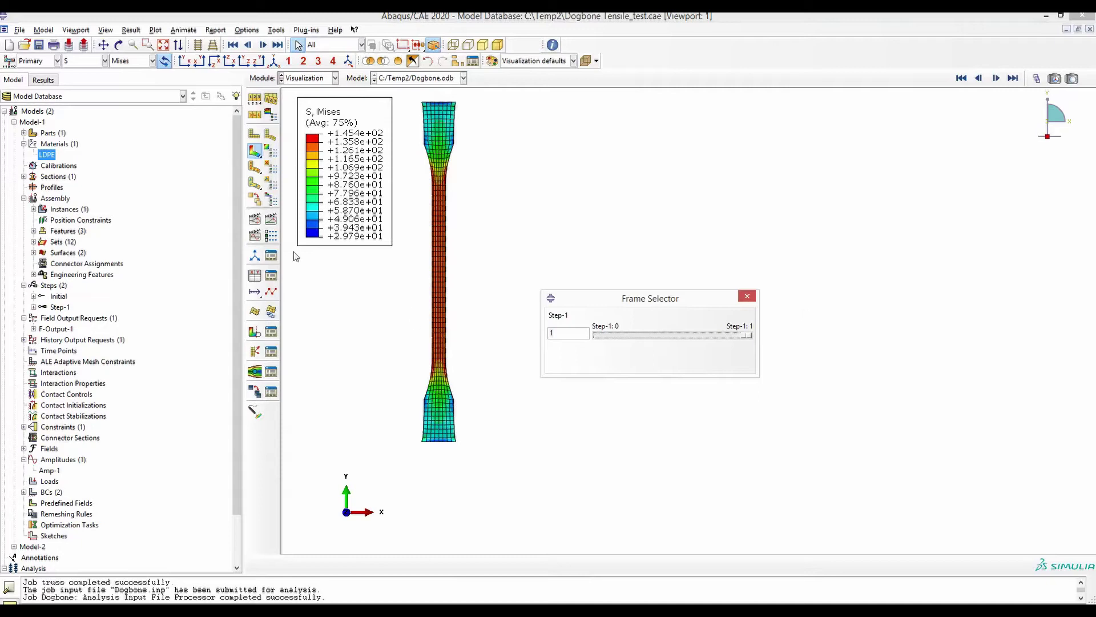
double_click(48, 155)
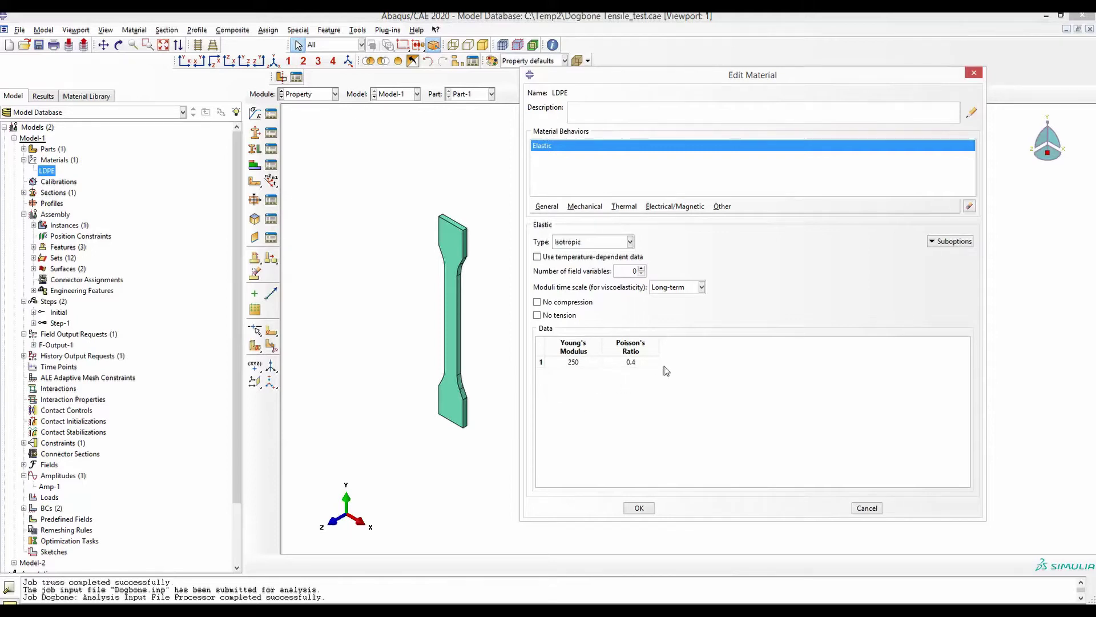
Switch to Excel and review the True stress and Plastic strain columns beside the MD/±45°/CD chart.
key("alt+Tab")
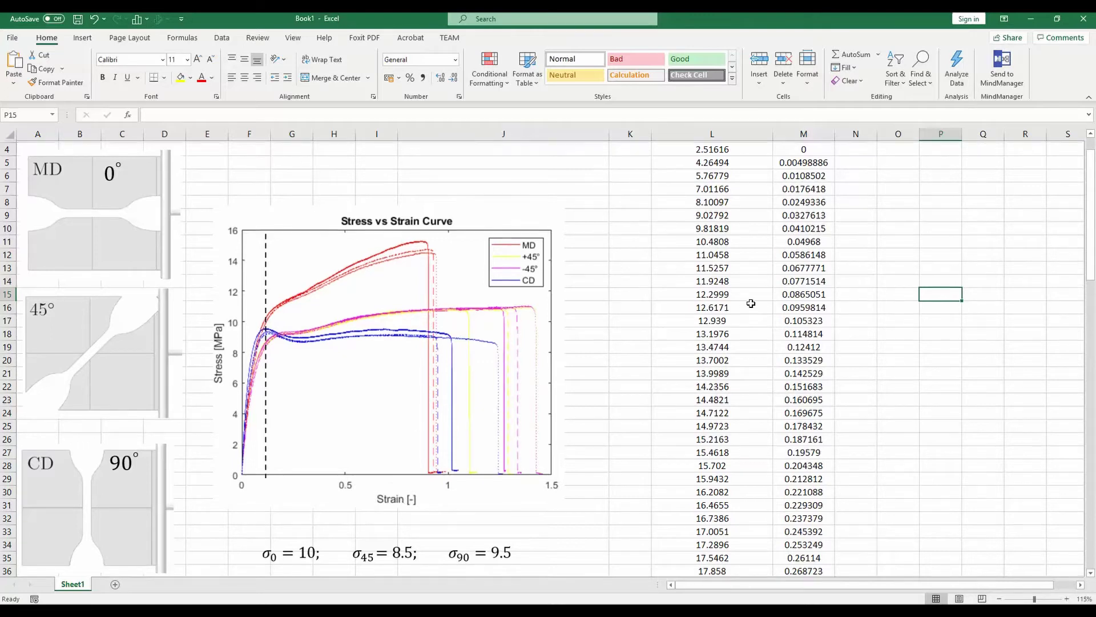
scroll(713, 251, "up", 1)
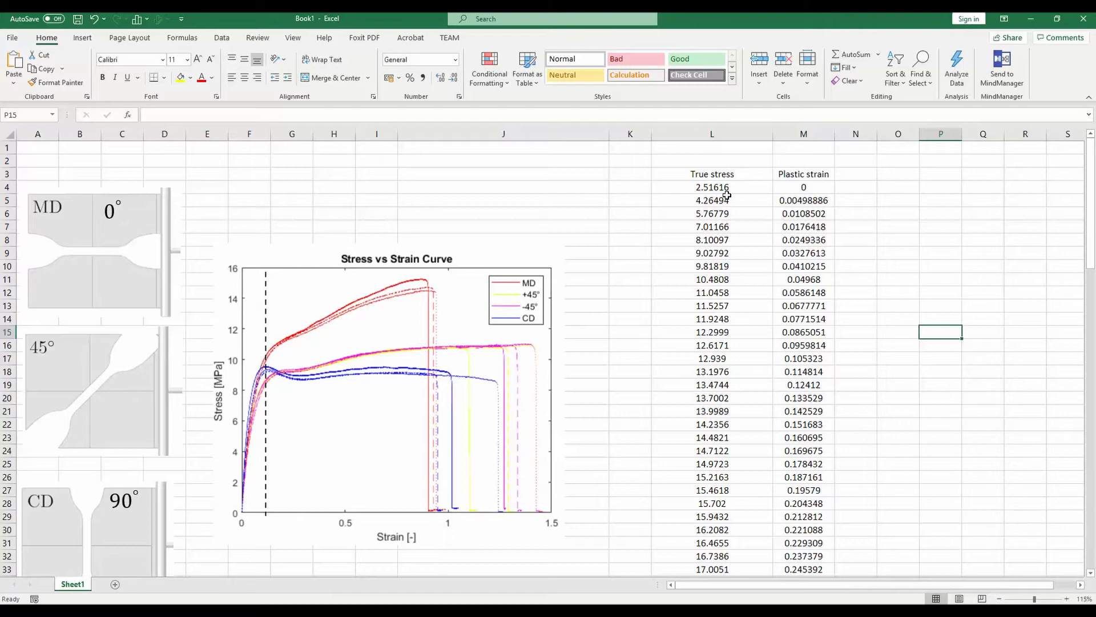
scroll(714, 193, "down", 1)
scroll(714, 193, "up", 1)
scroll(711, 191, "down", 2)
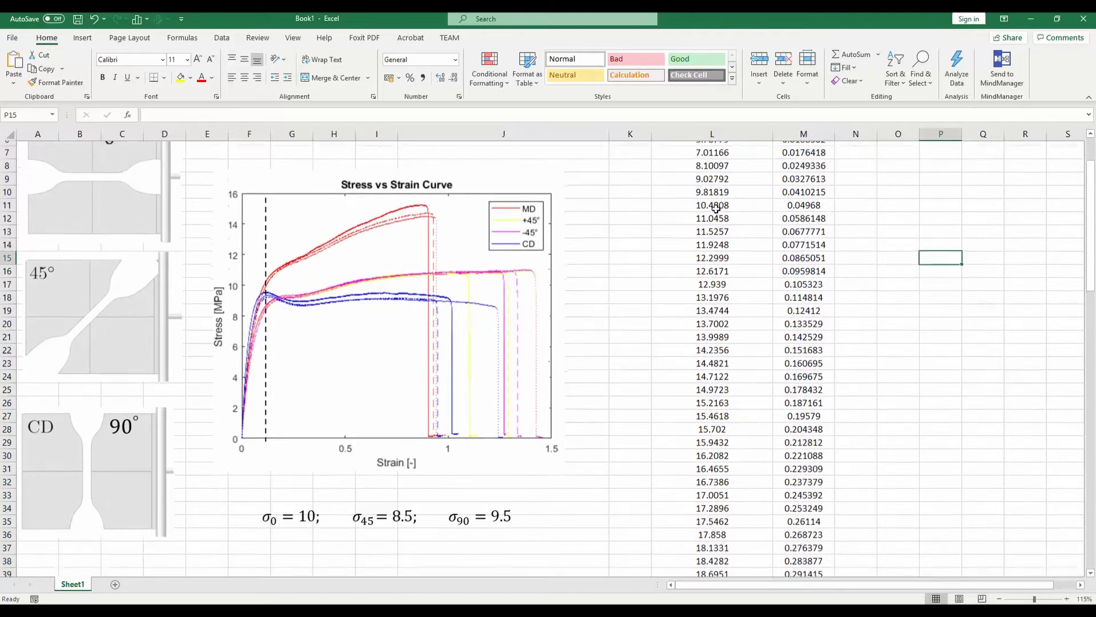
scroll(702, 228, "up", 2)
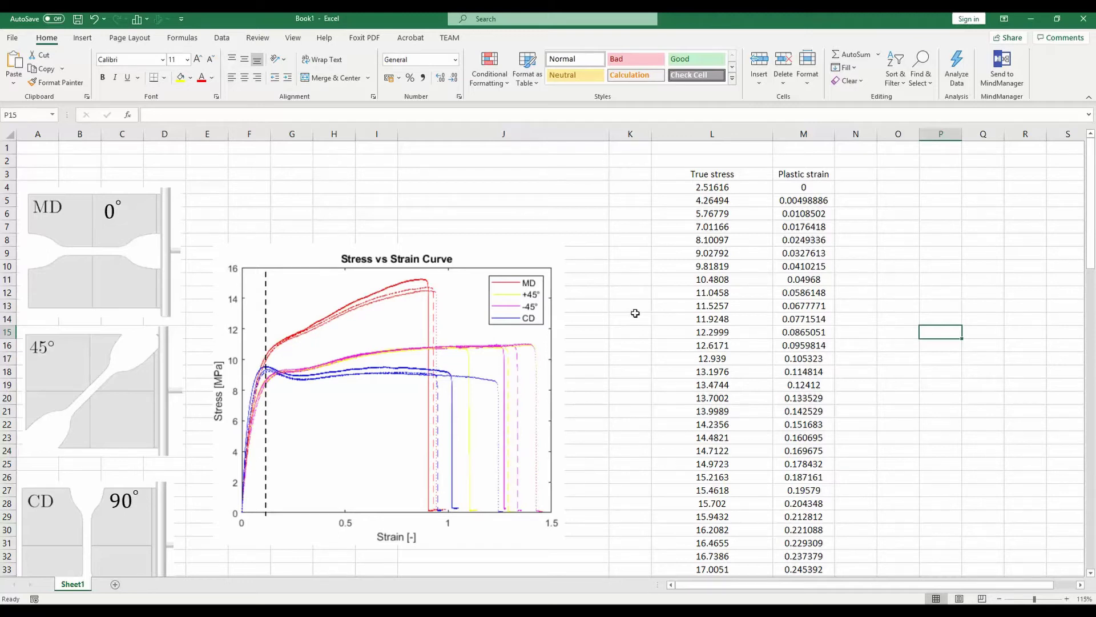
scroll(357, 361, "down", 2)
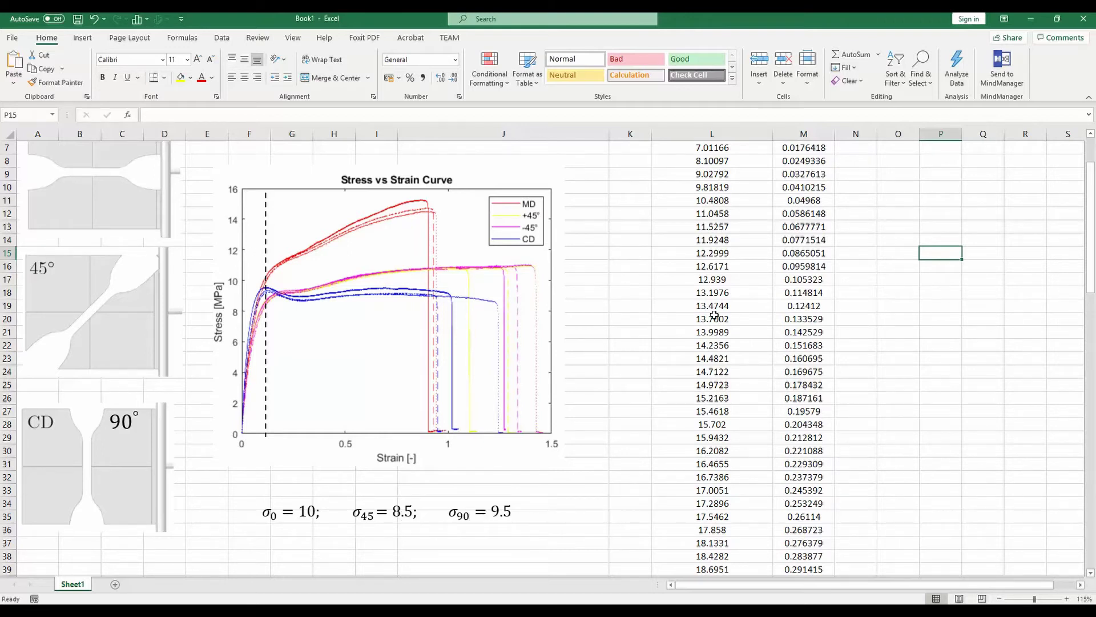
scroll(683, 299, "up", 2)
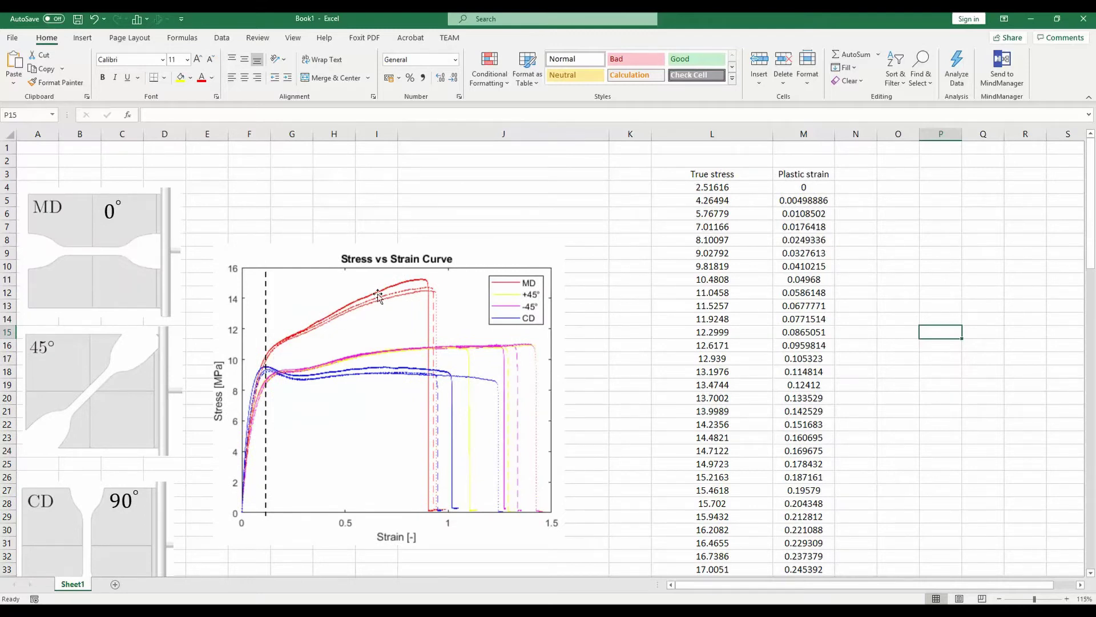
scroll(420, 390, "down", 3)
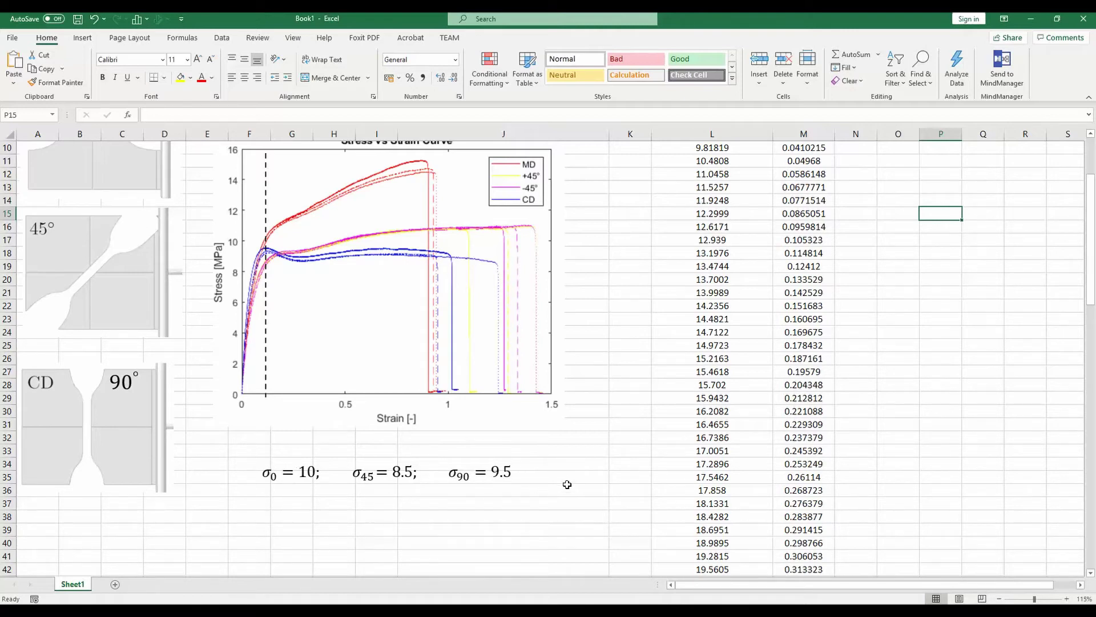
scroll(585, 476, "up", 3)
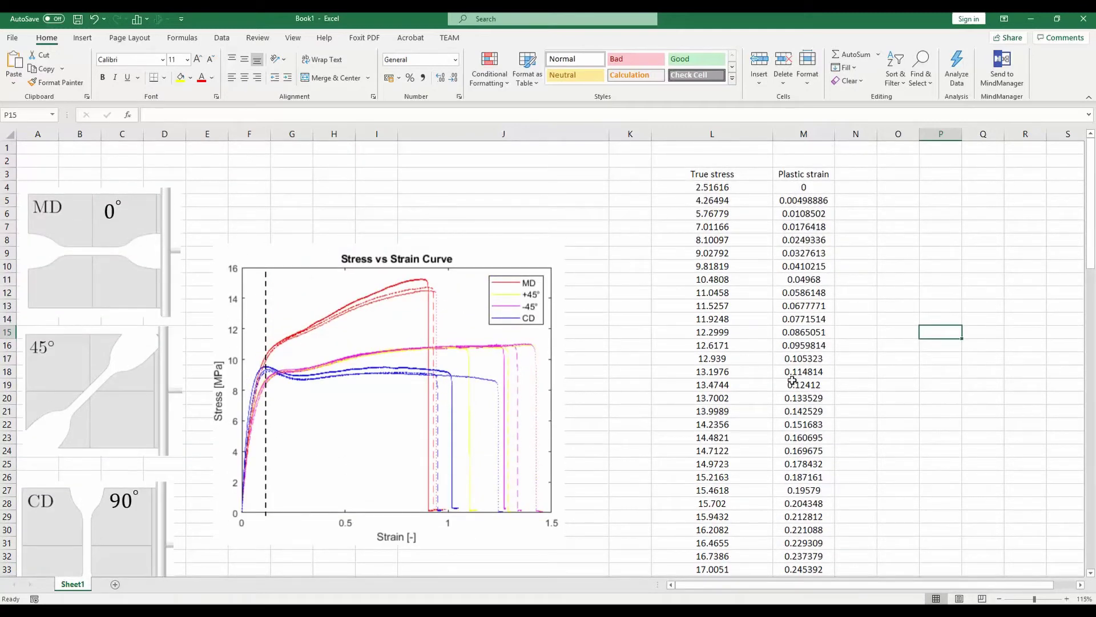
Add a Plastic behaviour to the LDPE material.
key("alt+Tab")
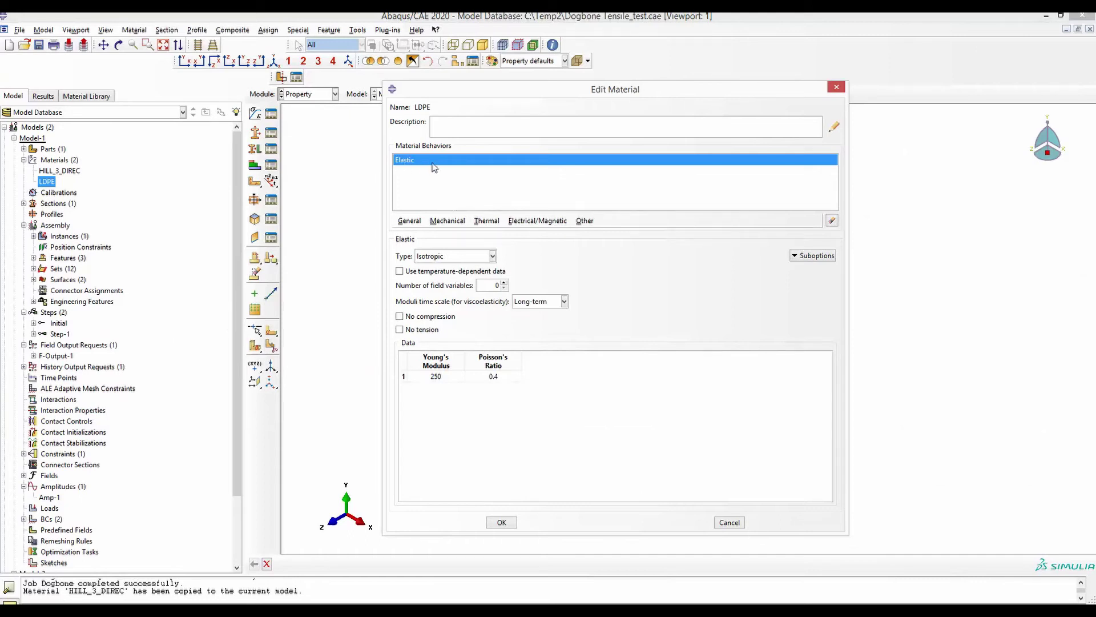
left_click(447, 221)
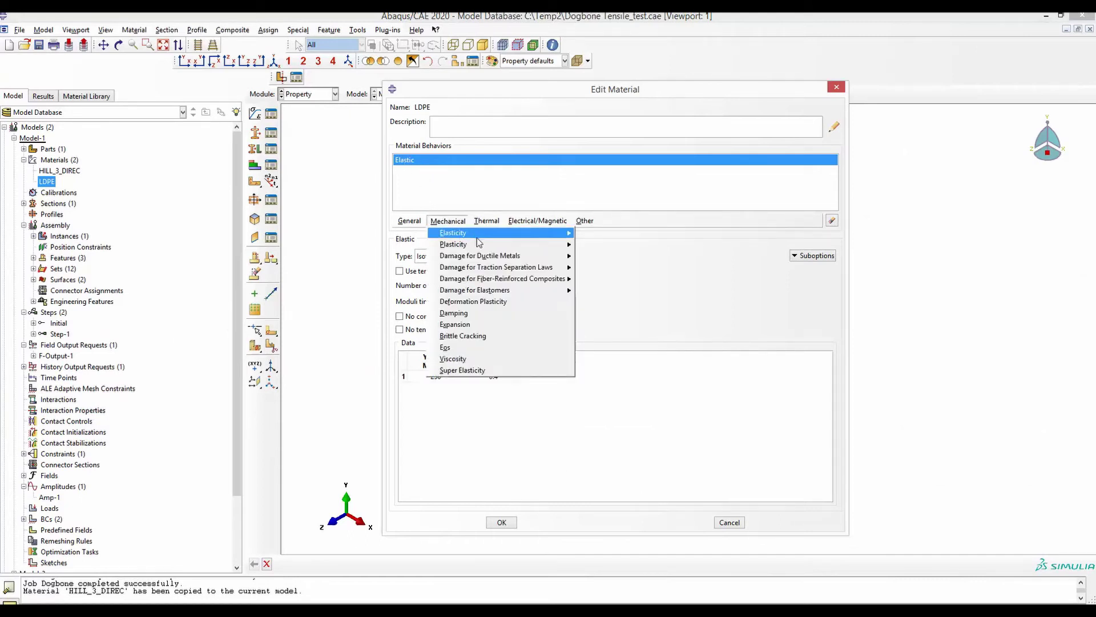
mouse_move(531, 246)
left_click(597, 245)
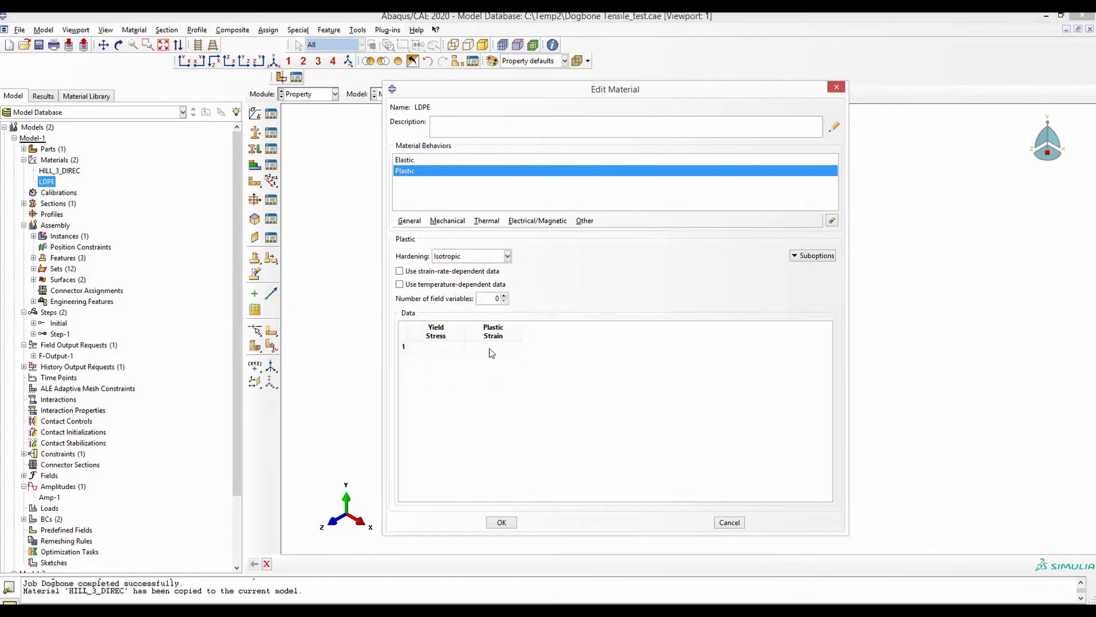
Paste the true stress–plastic strain data into the Yield Stress table and add the Potential suboption.
left_click(438, 346)
right_click(437, 349)
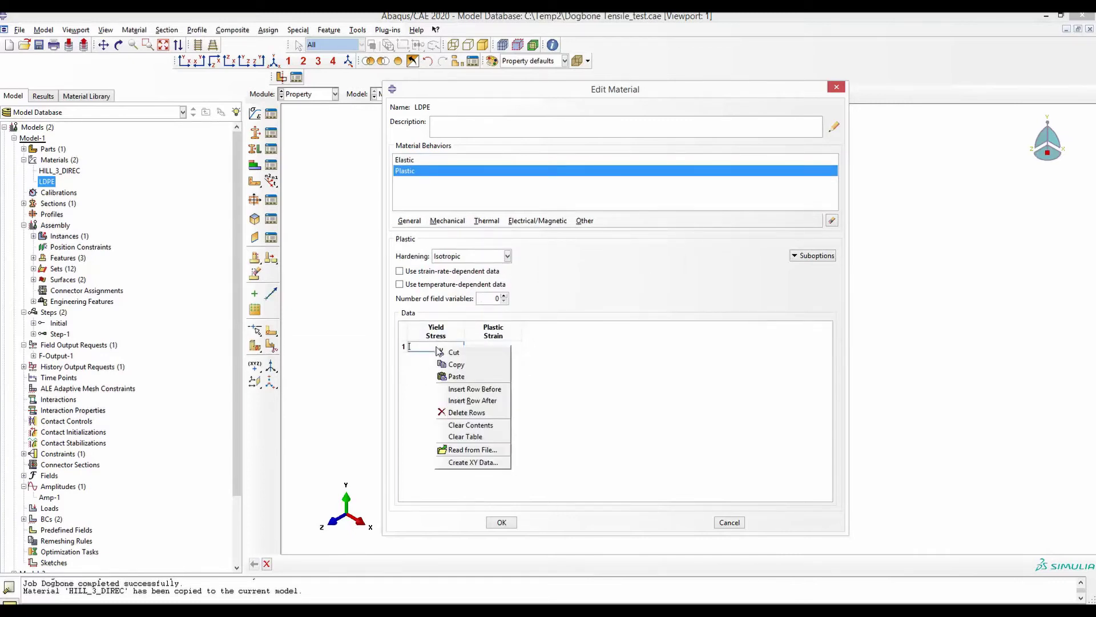
left_click(463, 375)
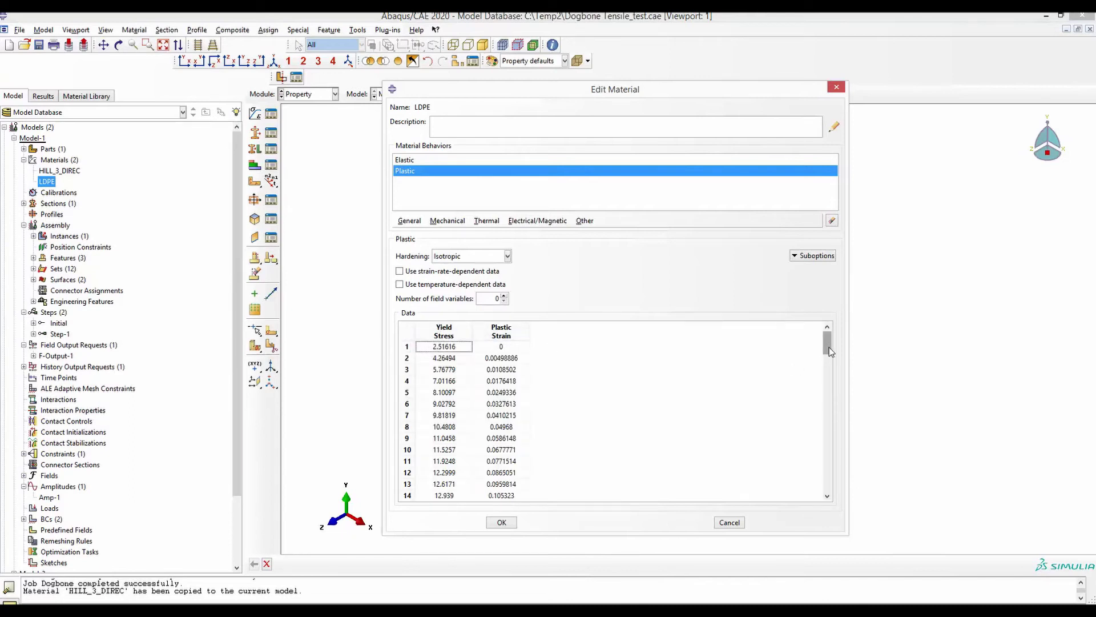
left_click_drag(829, 347, 816, 381)
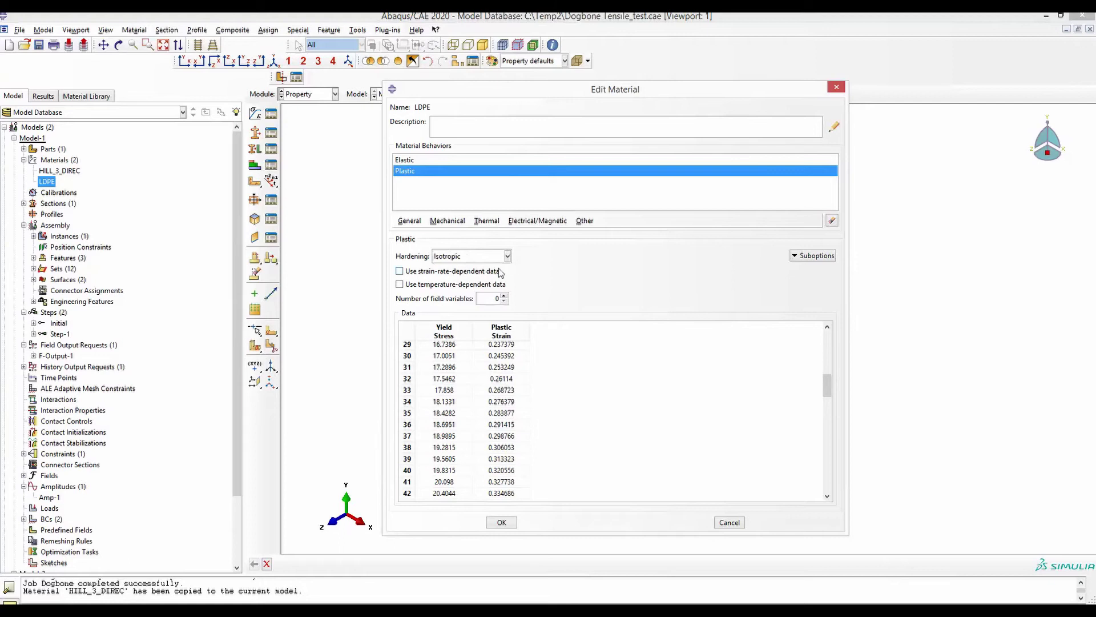
left_click(796, 258)
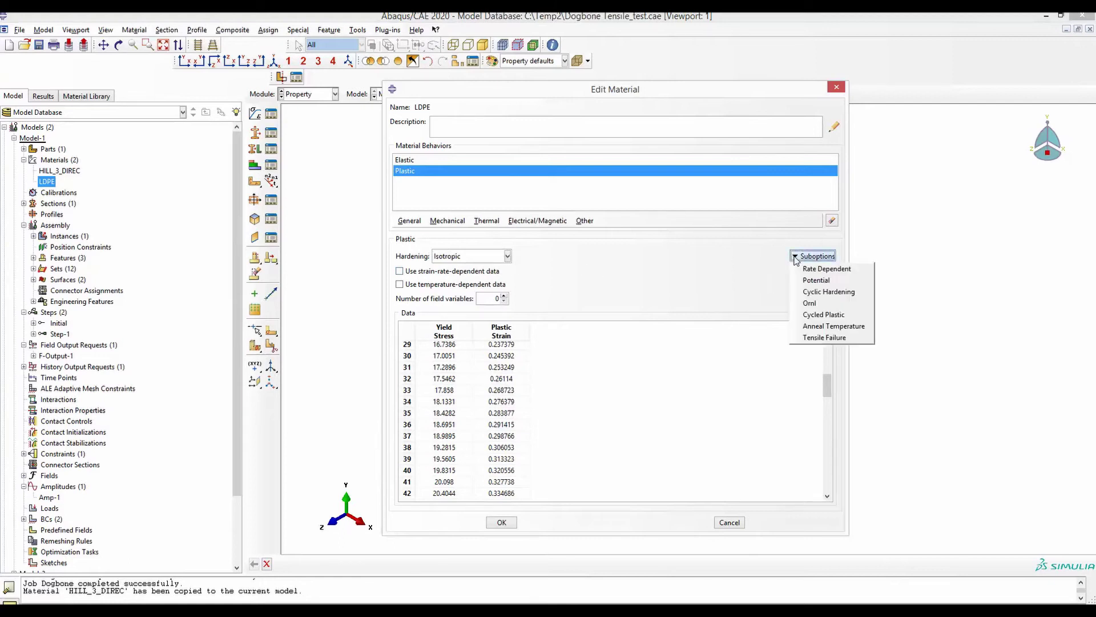
left_click(816, 280)
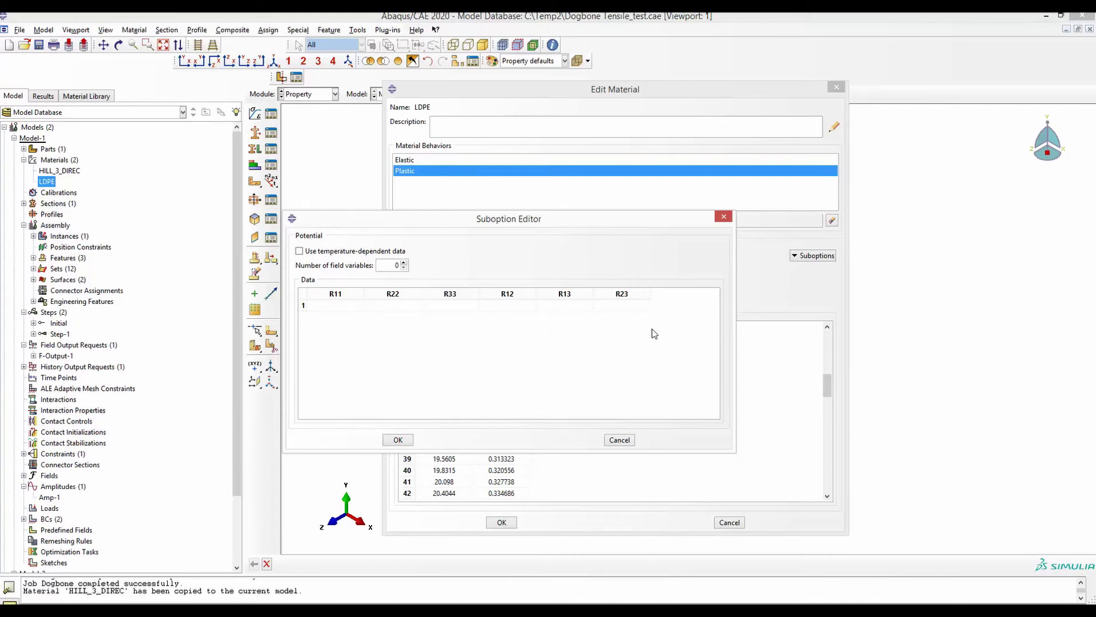
Paste the Excel potential ratios 1, 1.0638, 0.899, 1.002, 1, 1 into row 1 and confirm both editors.
key("alt+Tab")
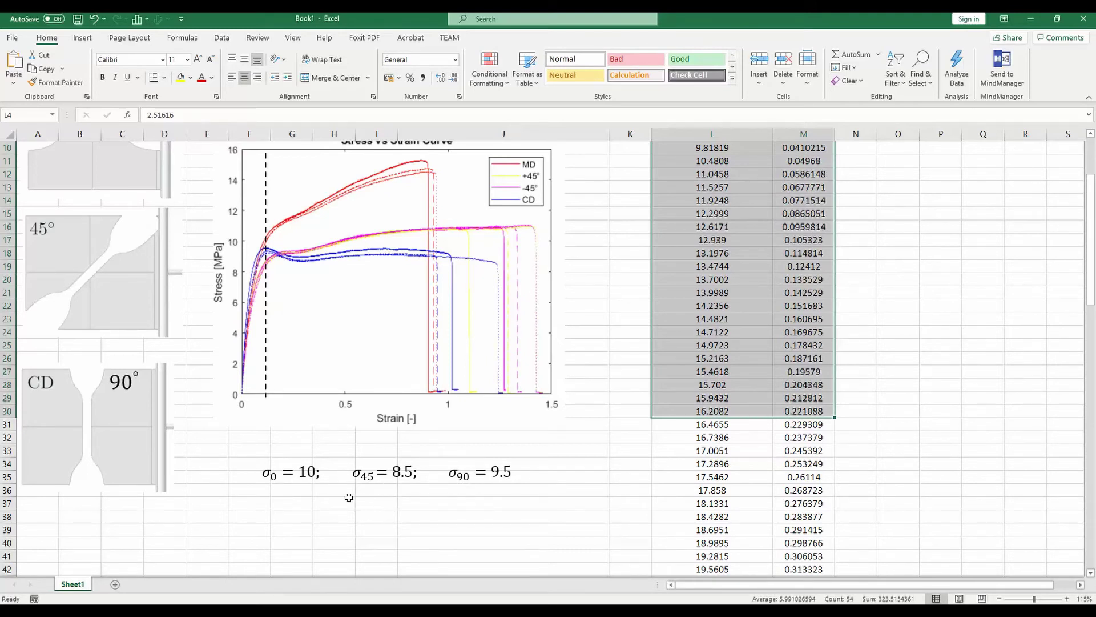
key("alt+Tab")
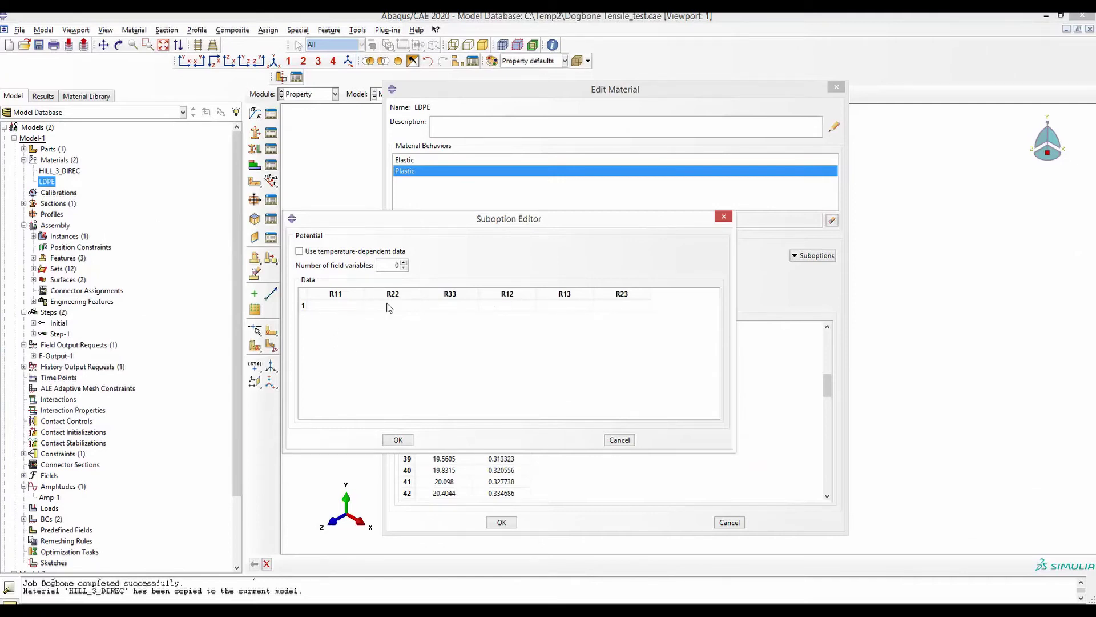
left_click(337, 324)
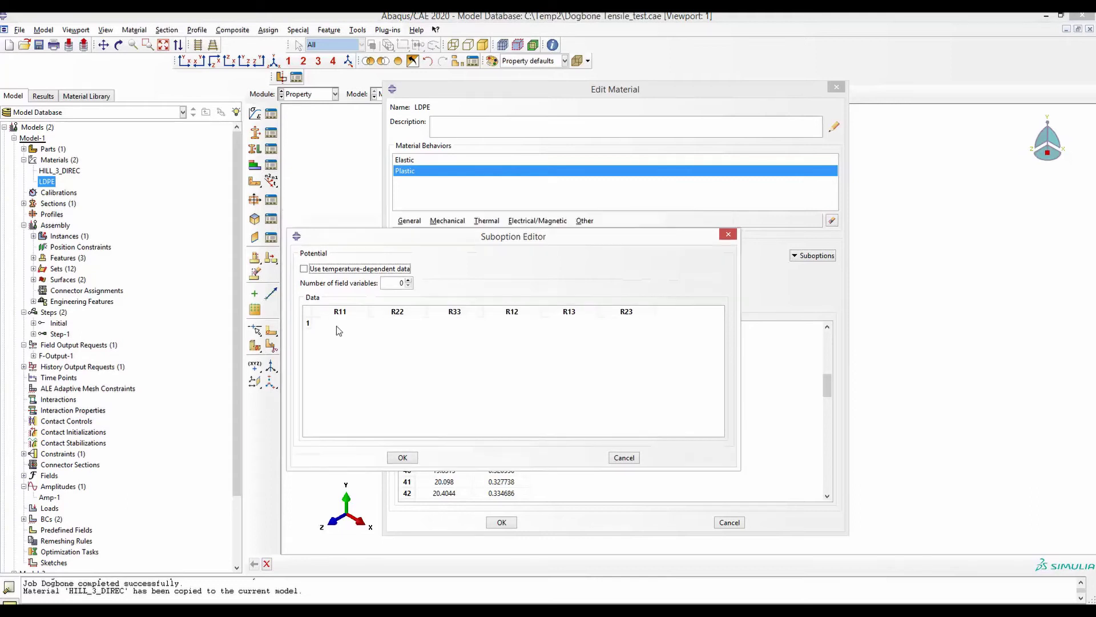
left_click_drag(584, 333, 648, 326)
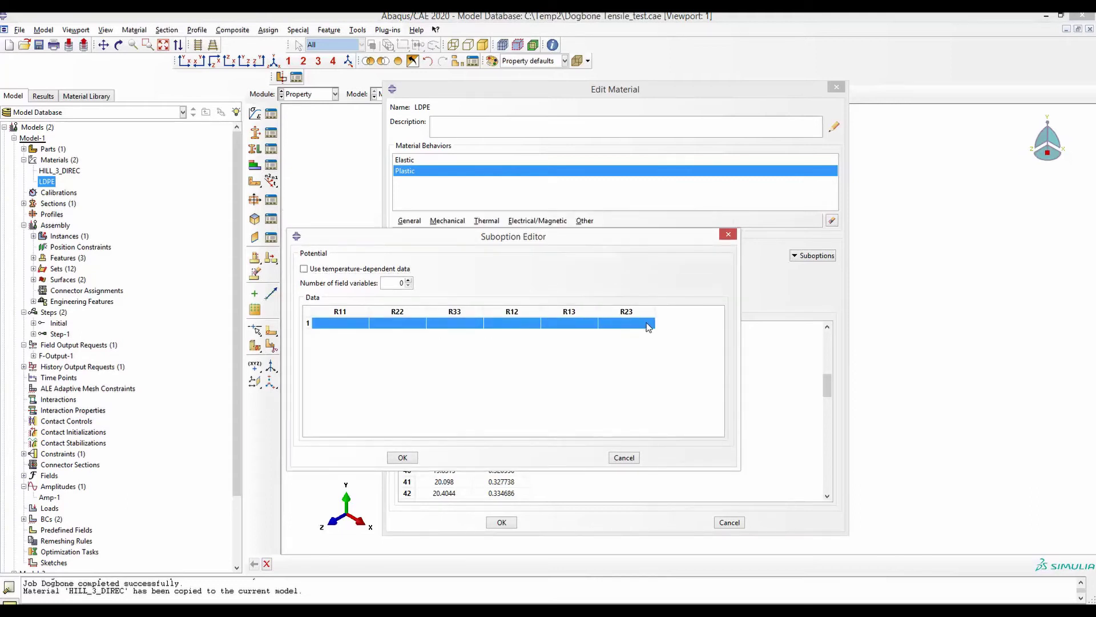
right_click(535, 327)
left_click(546, 355)
left_click(399, 459)
left_click(499, 521)
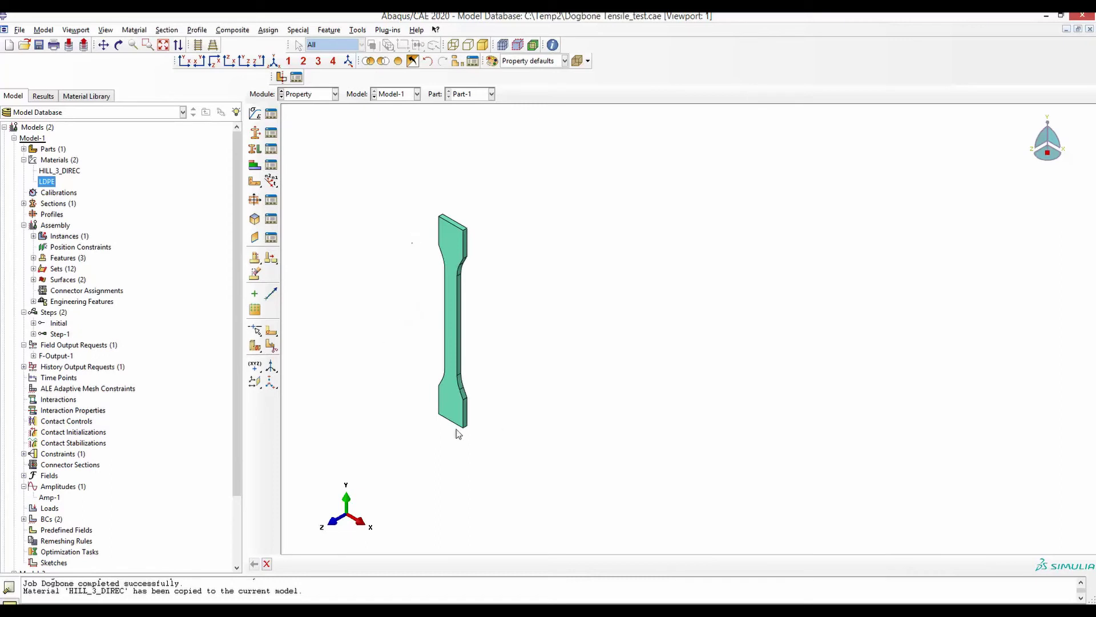
Assign the default Global material orientation to the entire dogbone part.
left_click(254, 183)
left_click_drag(331, 120, 562, 471)
left_click(470, 565)
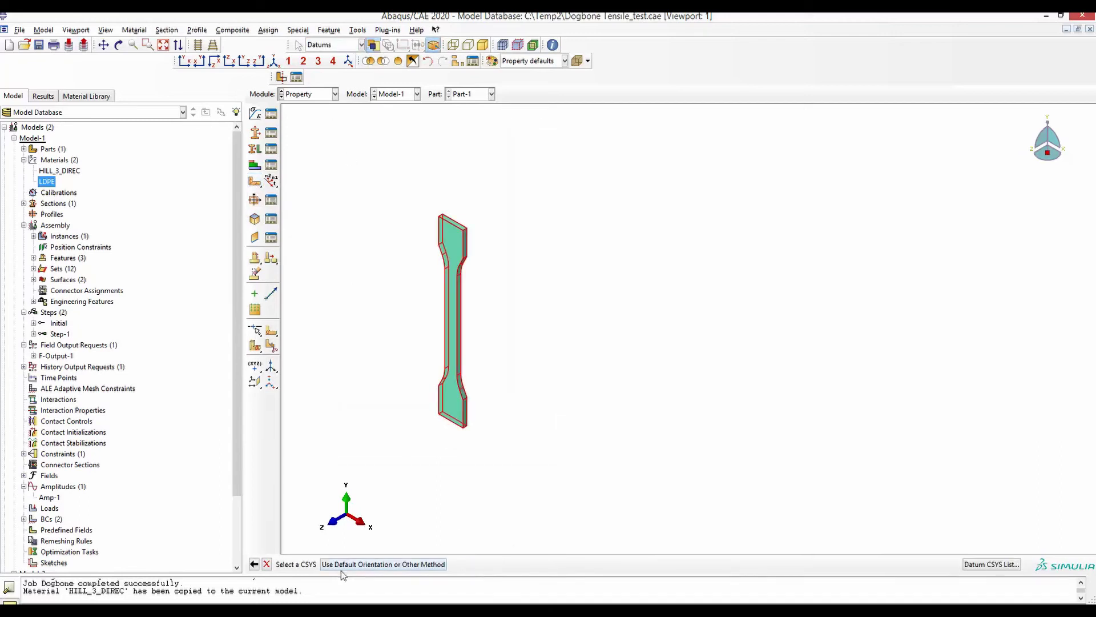
left_click(398, 565)
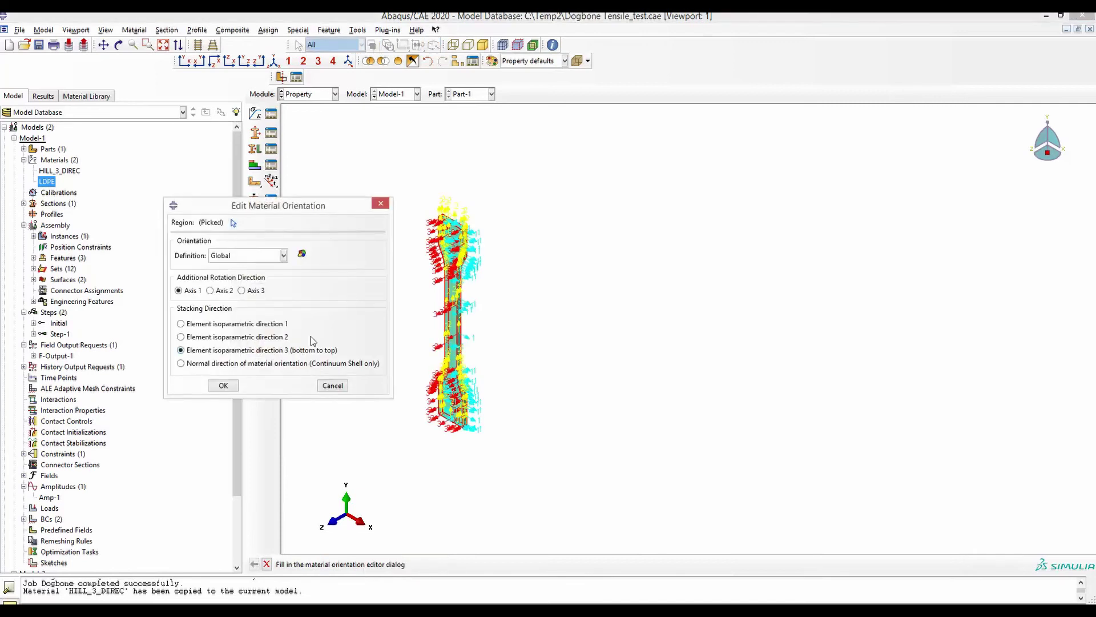
scroll(463, 305, "up", 5)
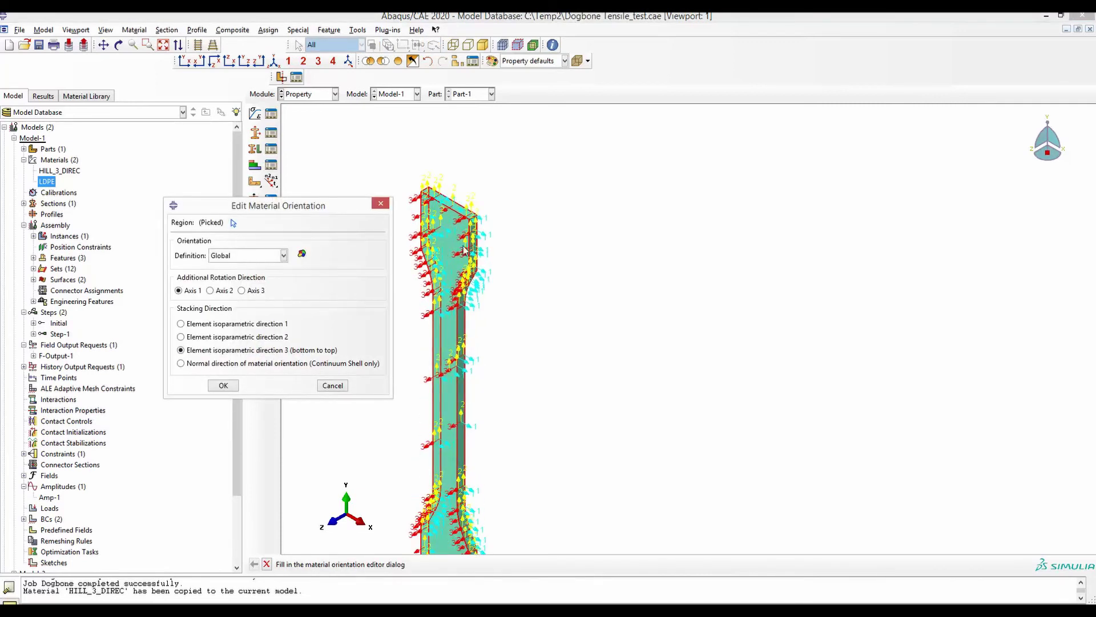
scroll(474, 223, "up", 1)
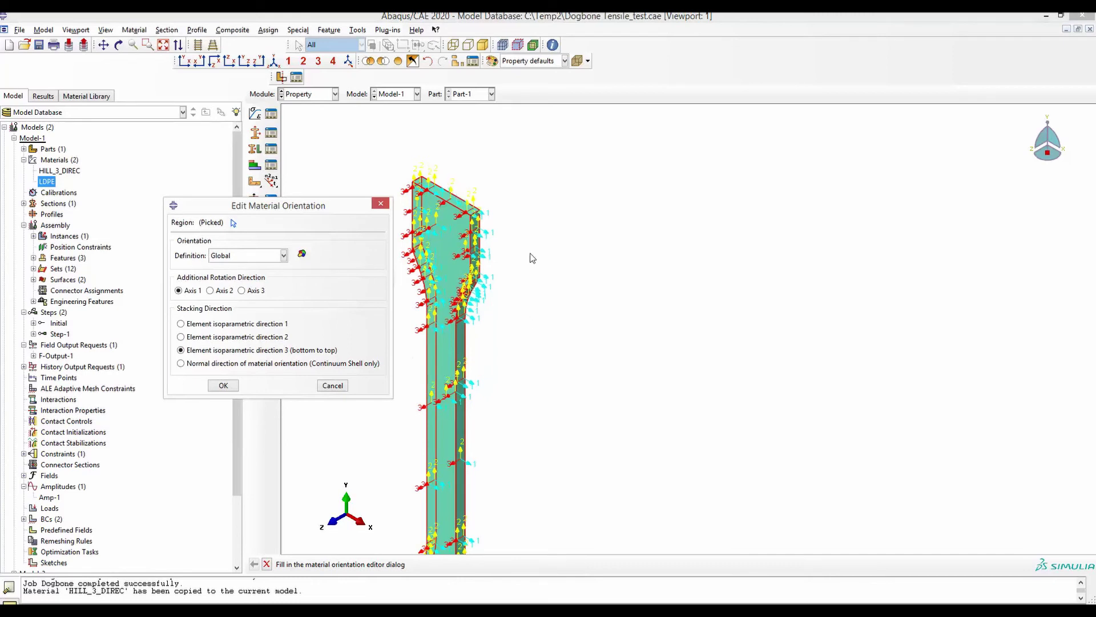
left_click(223, 386)
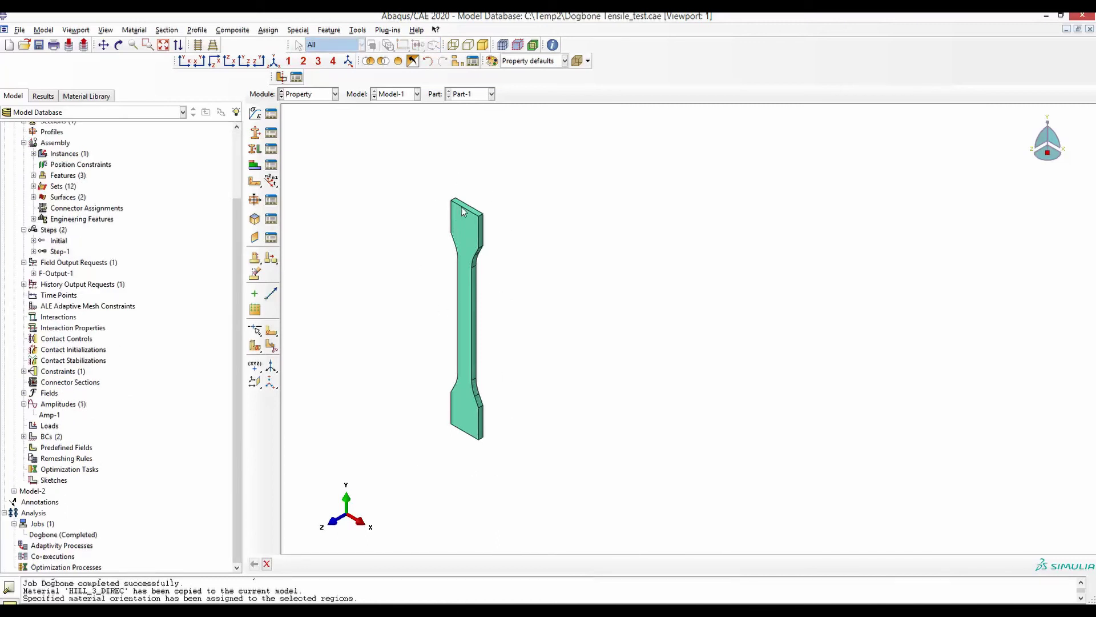
Resubmit the Dogbone job, accepting the overwrite warning, and view Mises contours ranging 7.985 to 31.07.
right_click(81, 537)
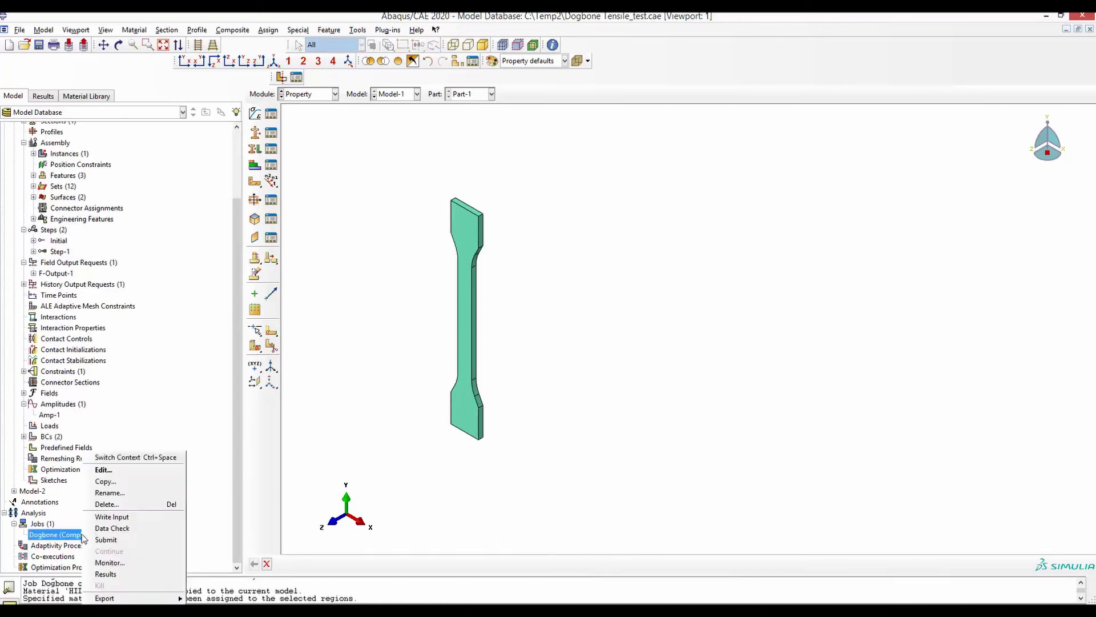
left_click(108, 560)
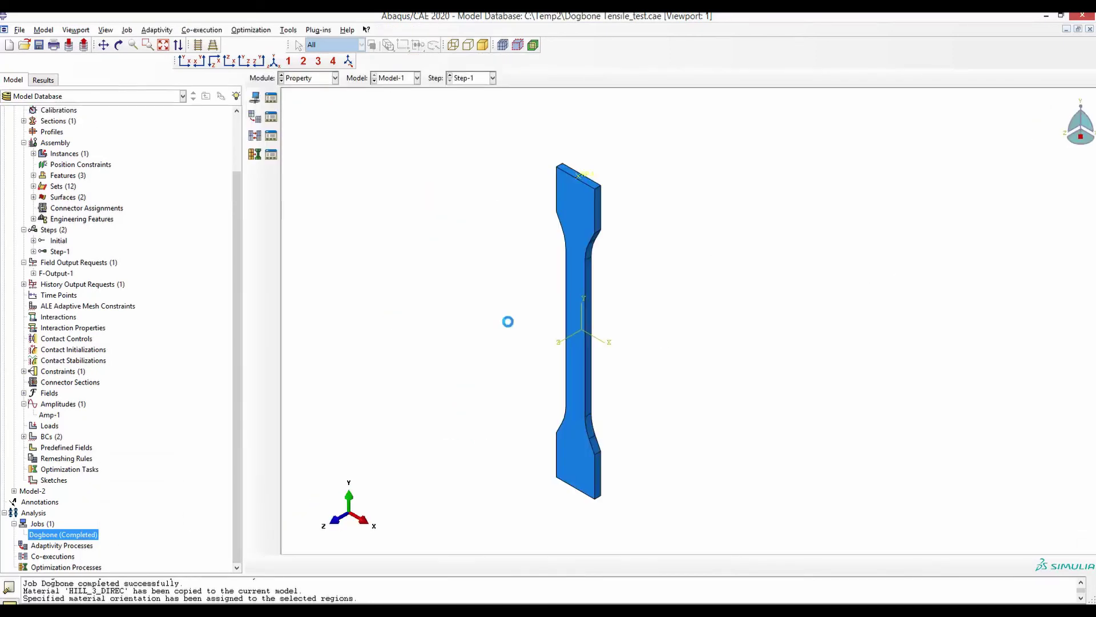
left_click(994, 366)
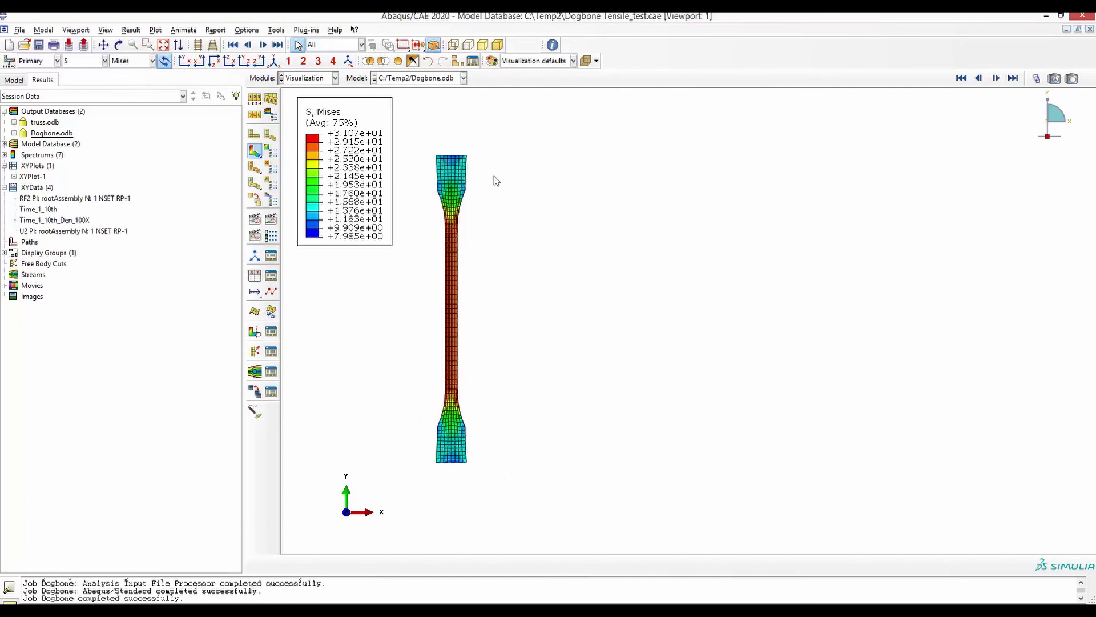
left_click(451, 154)
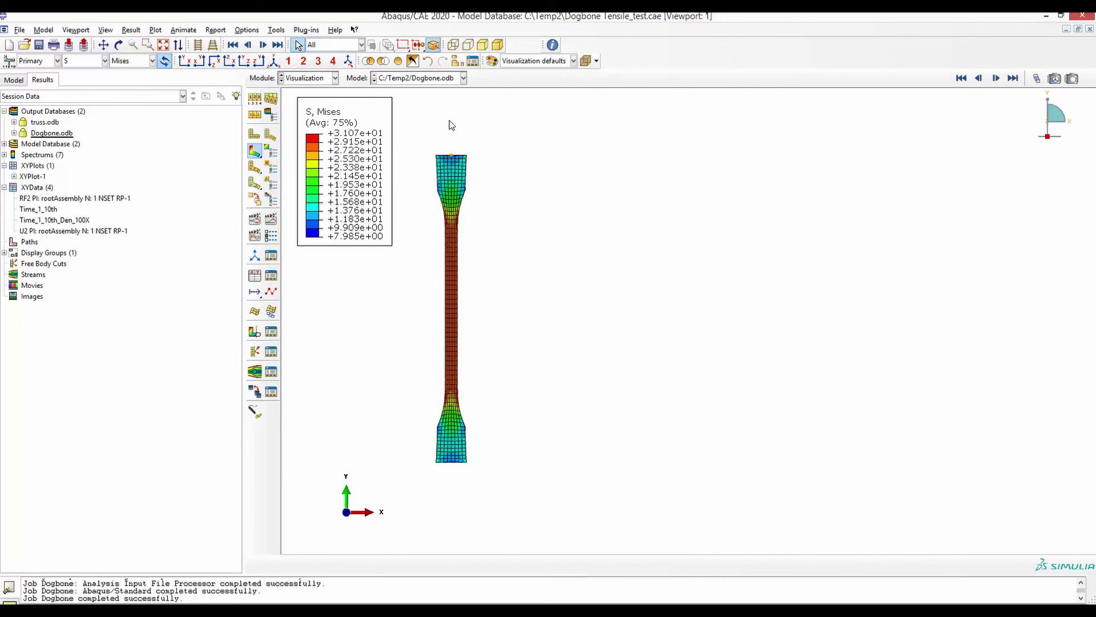